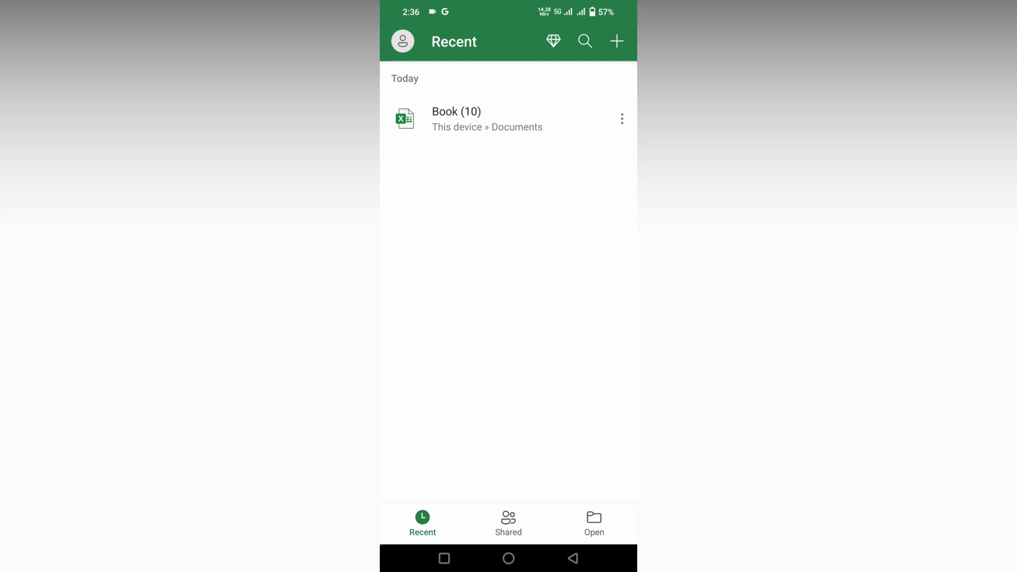
# - Create a workbook from the Personal Budget template and add blank sheets Sheet1 and Sheet2
pyautogui.click(616, 42)
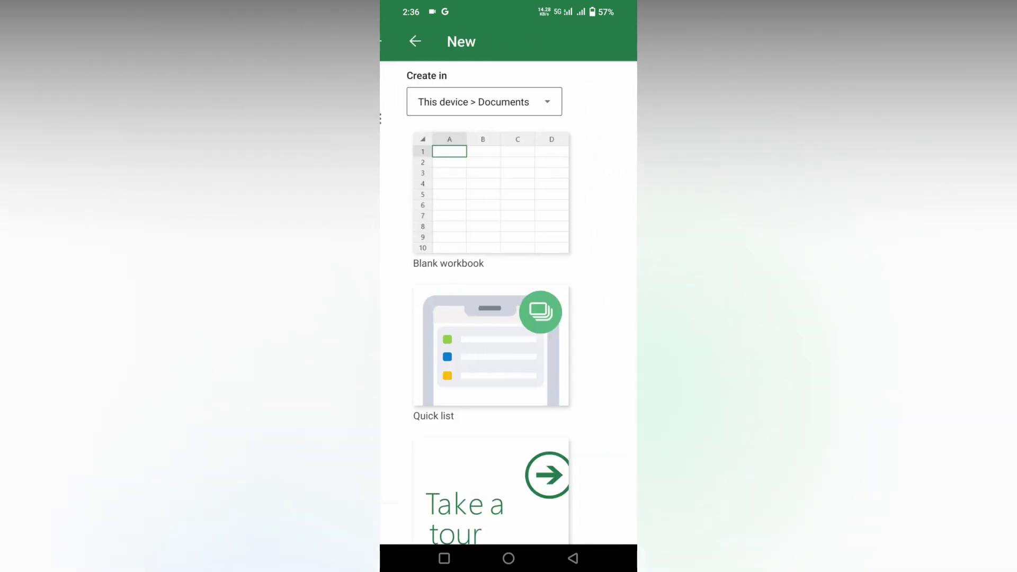
pyautogui.scroll(-5, 509, 318)
pyautogui.scroll(-5, 509, 317)
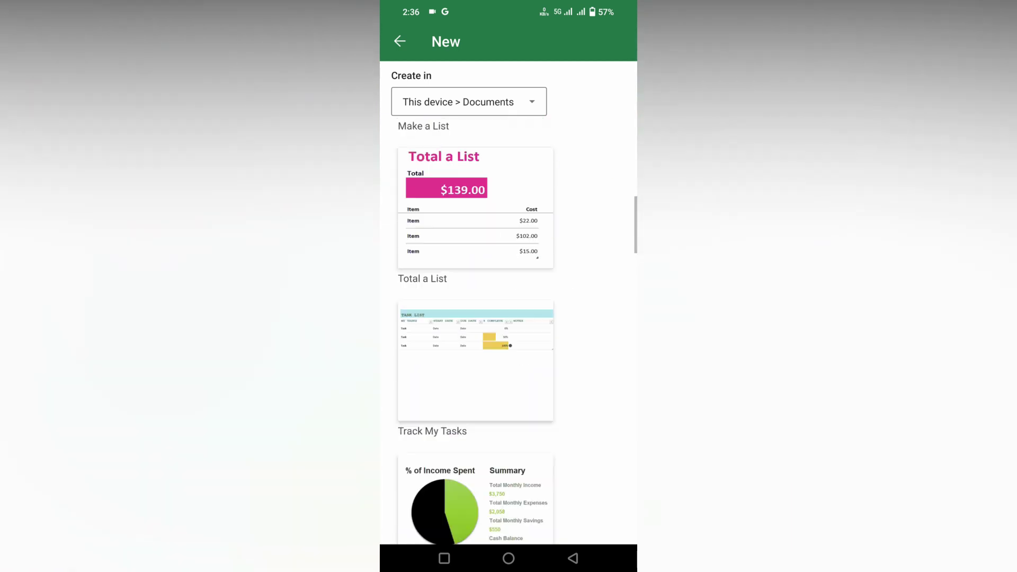
pyautogui.scroll(-3, 508, 318)
pyautogui.click(475, 326)
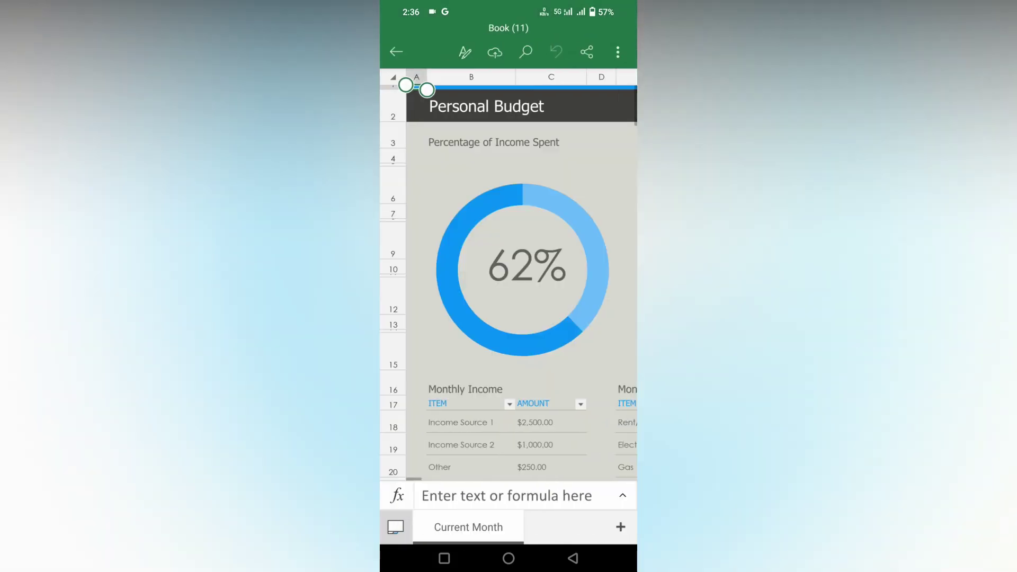
pyautogui.click(620, 526)
pyautogui.click(621, 527)
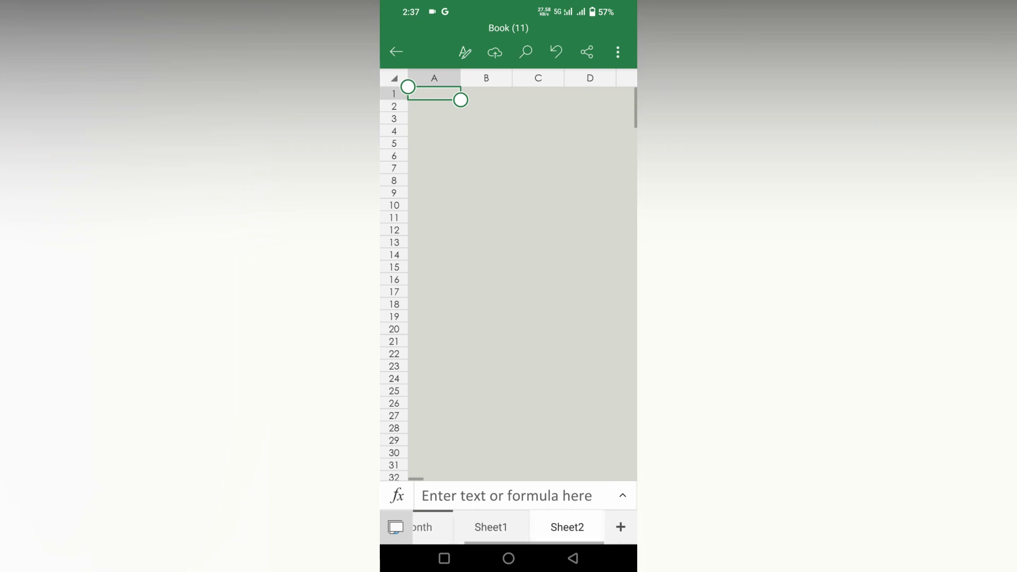
pyautogui.click(490, 527)
# - Give the Current Month sheet tab a pink tab colour
pyautogui.moveTo(491, 527); pyautogui.dragTo(562, 527)
pyautogui.click(468, 527)
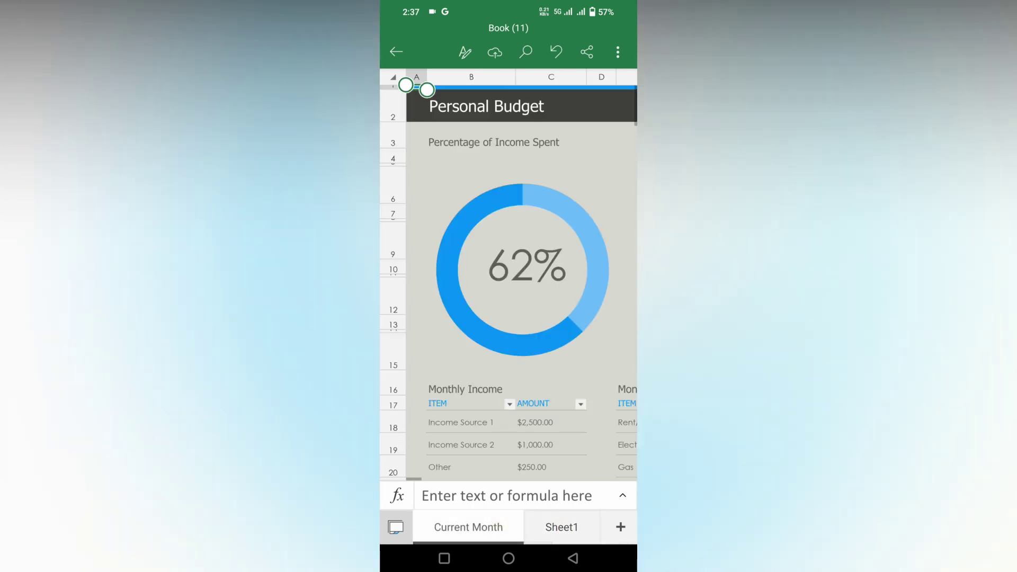
pyautogui.scroll(-5, 509, 274)
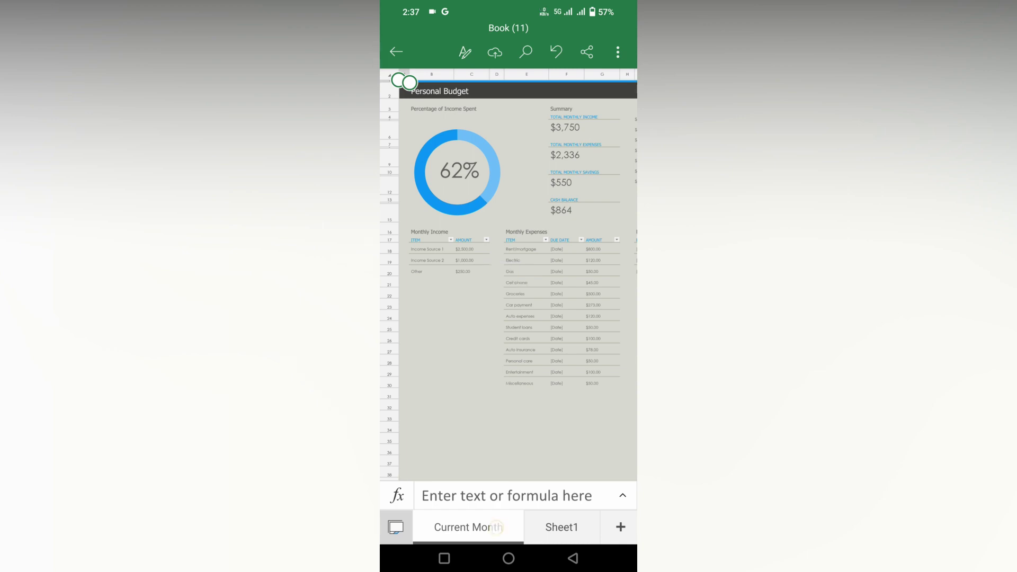
pyautogui.click(495, 526)
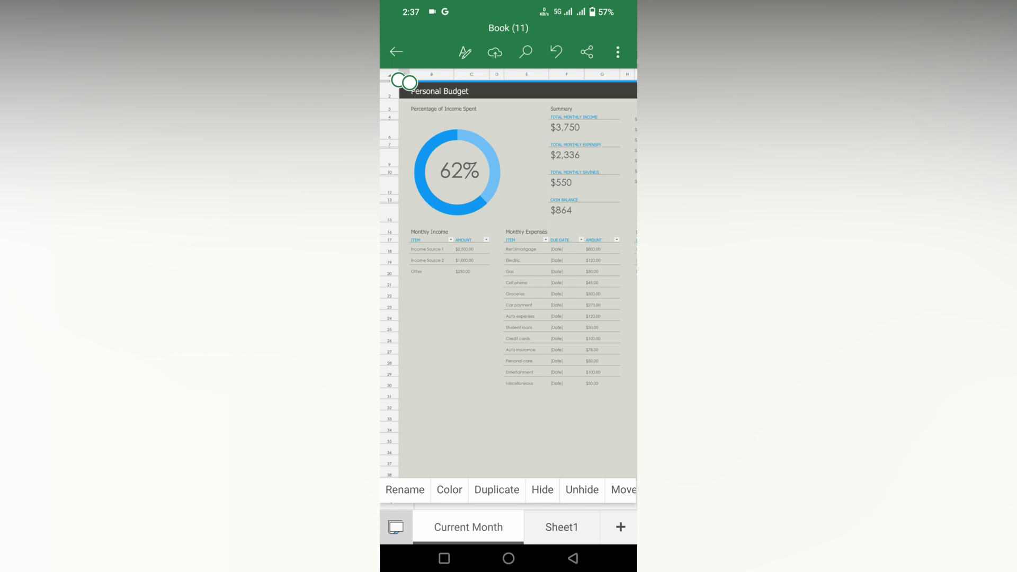
pyautogui.click(449, 489)
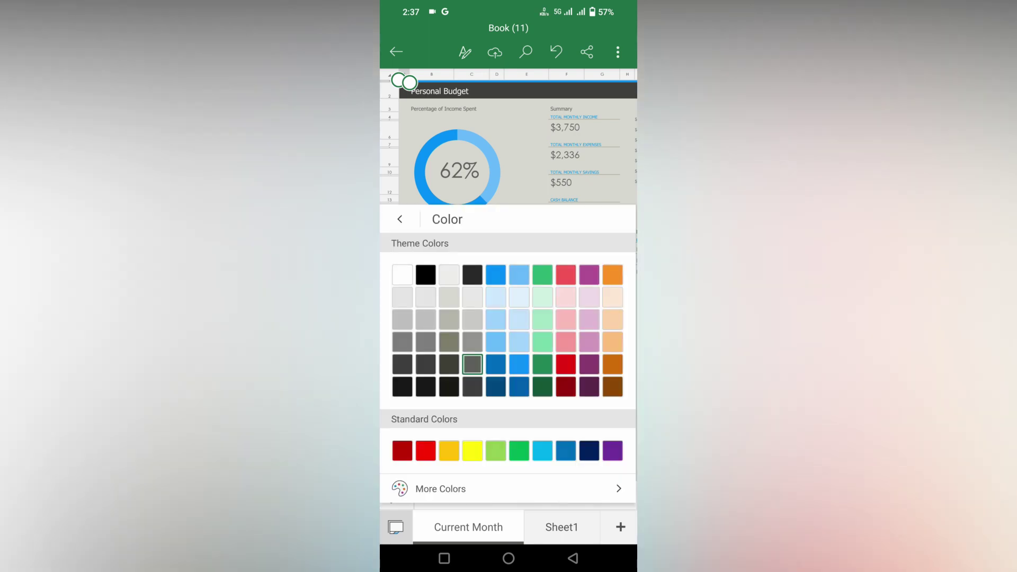
pyautogui.click(579, 359)
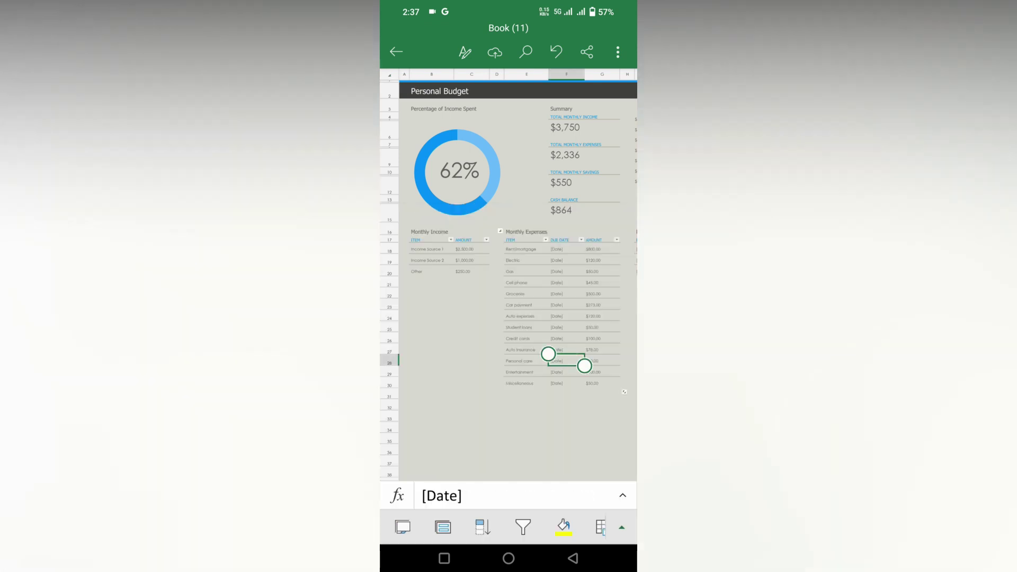
# - Open the sheet display options, then close them to return to the sheet list
pyautogui.click(403, 527)
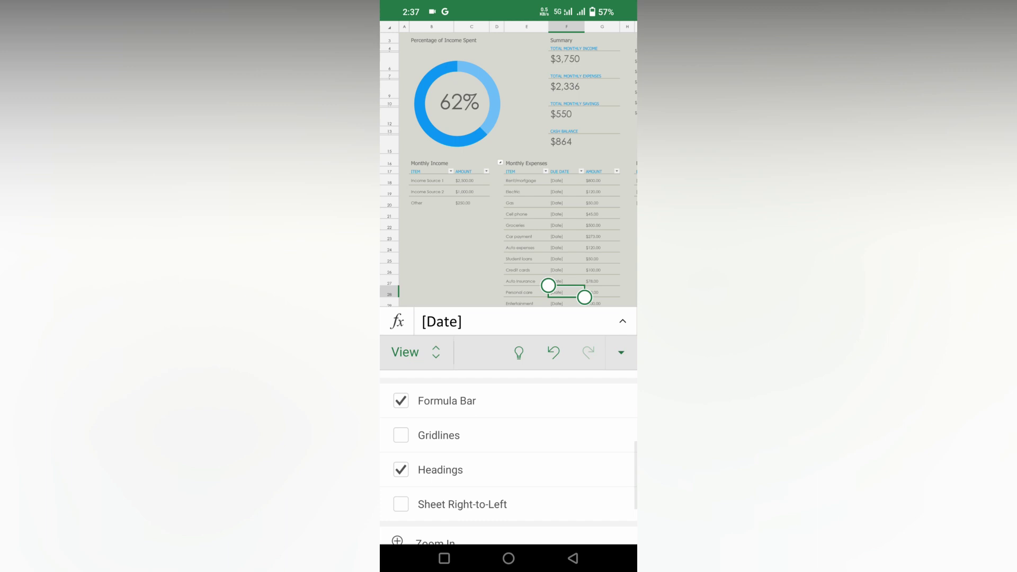
pyautogui.click(620, 352)
pyautogui.click(402, 527)
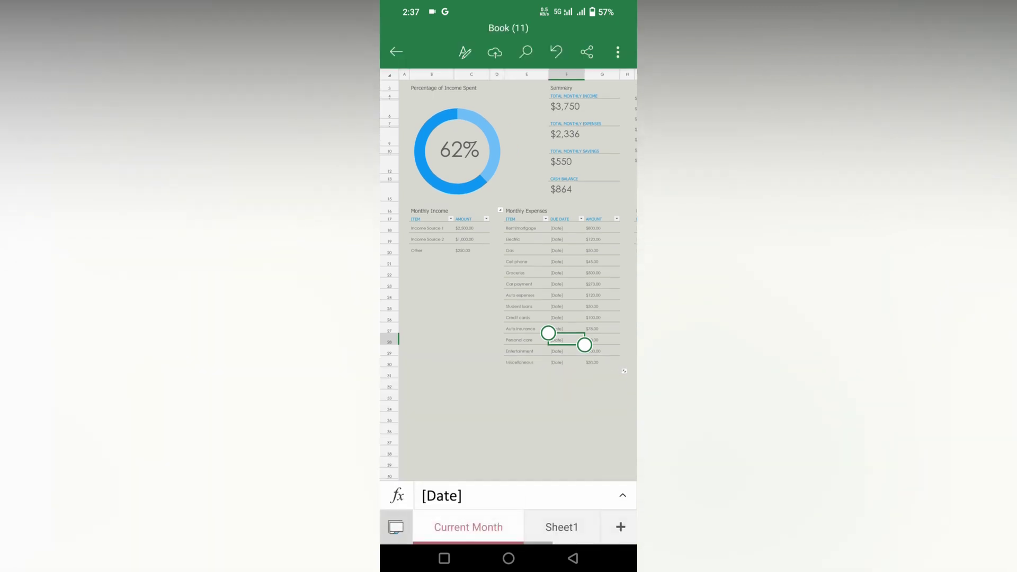
# - Colour the Sheet1 tab green, dismissing the subscription offer for more colours
pyautogui.click(562, 527)
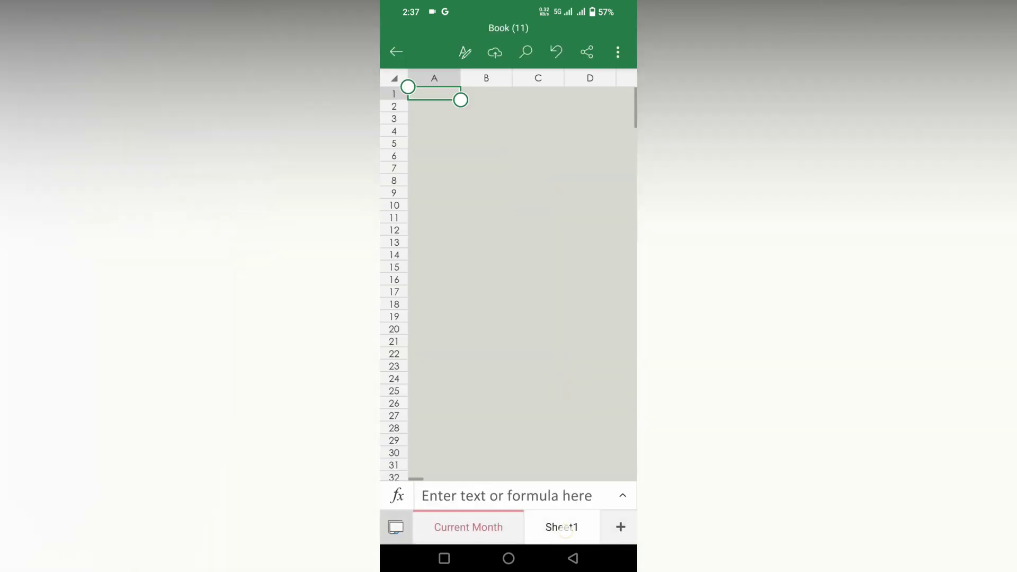
pyautogui.click(561, 526)
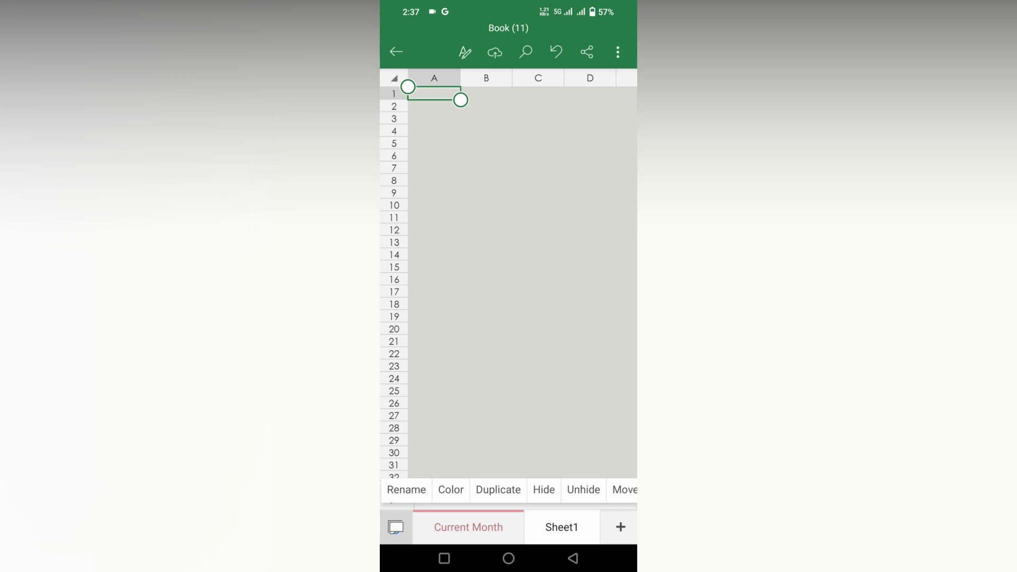
pyautogui.click(450, 489)
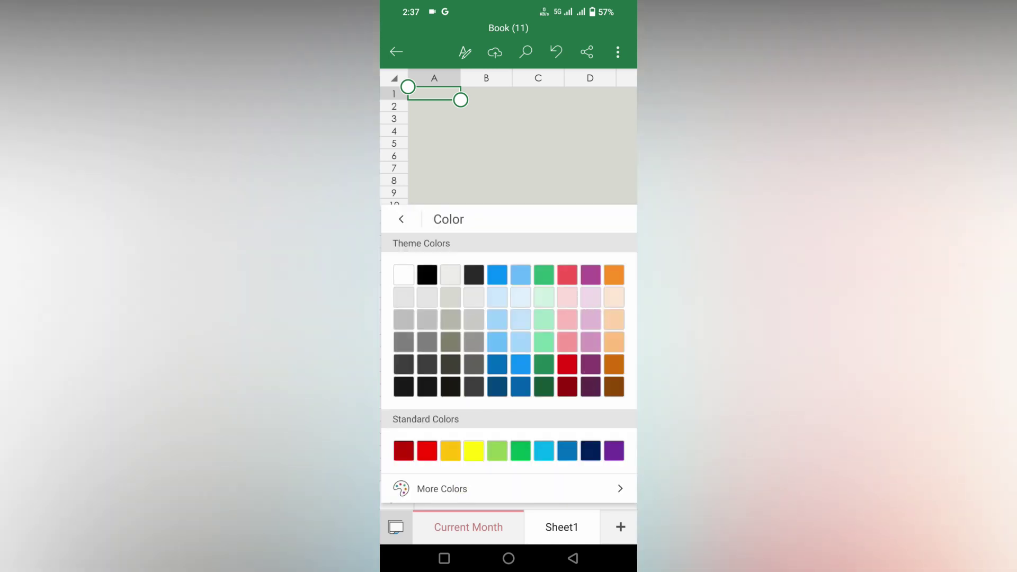
pyautogui.click(608, 489)
pyautogui.press('Escape')
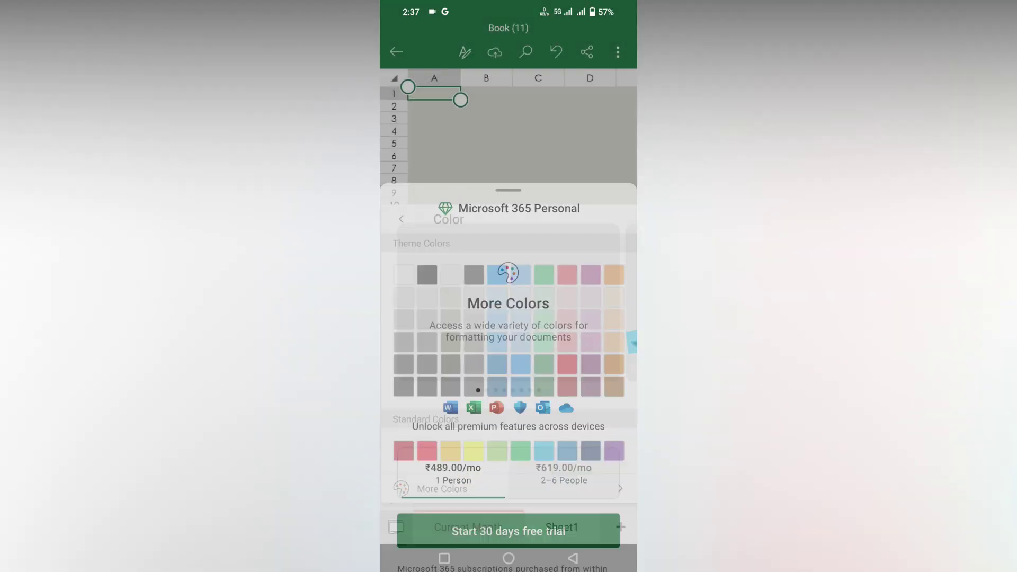
pyautogui.press('Escape')
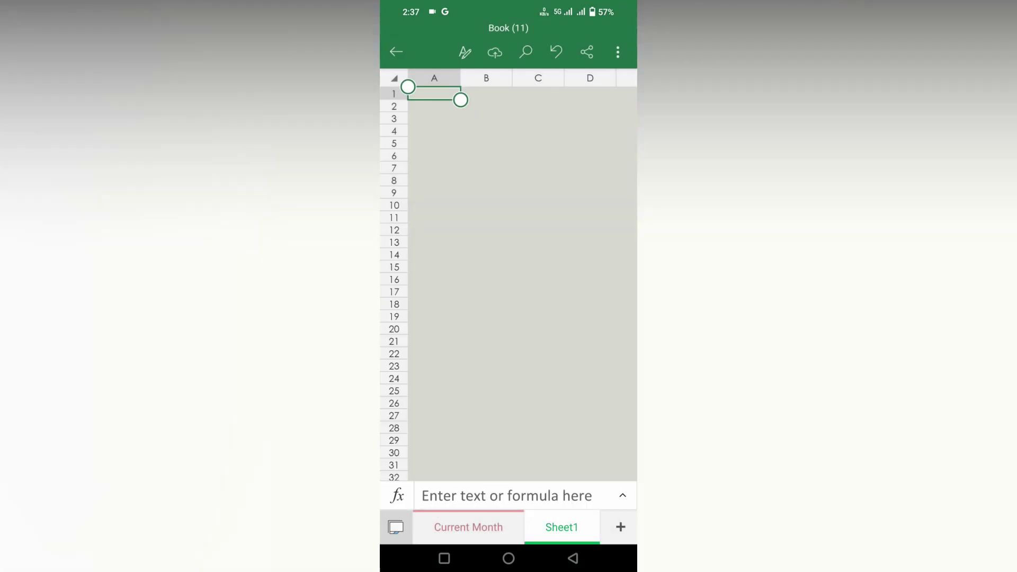
# - Colour the Sheet2 tab yellow, then return to Sheet1
pyautogui.click(468, 527)
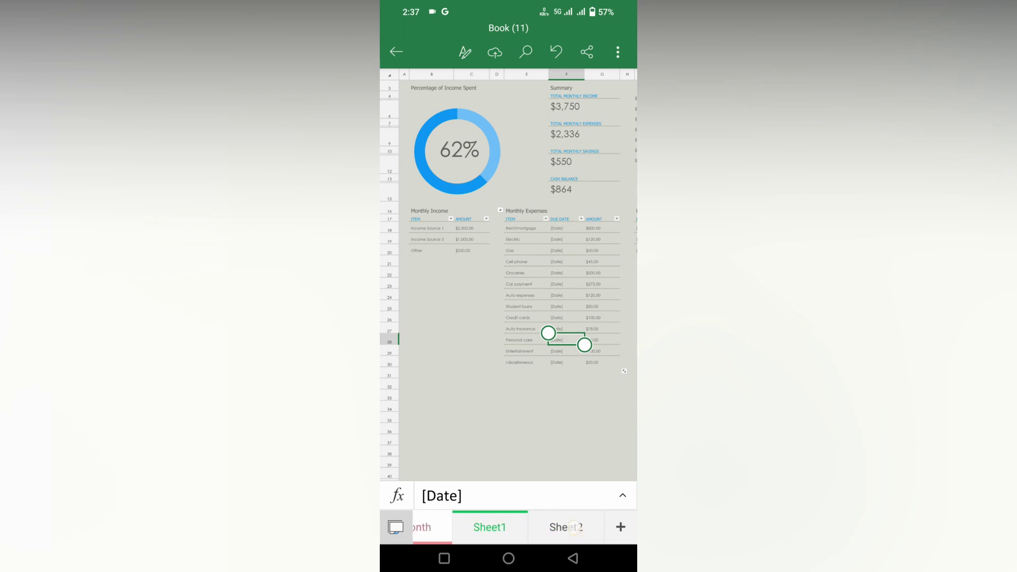
pyautogui.click(488, 527)
pyautogui.click(451, 490)
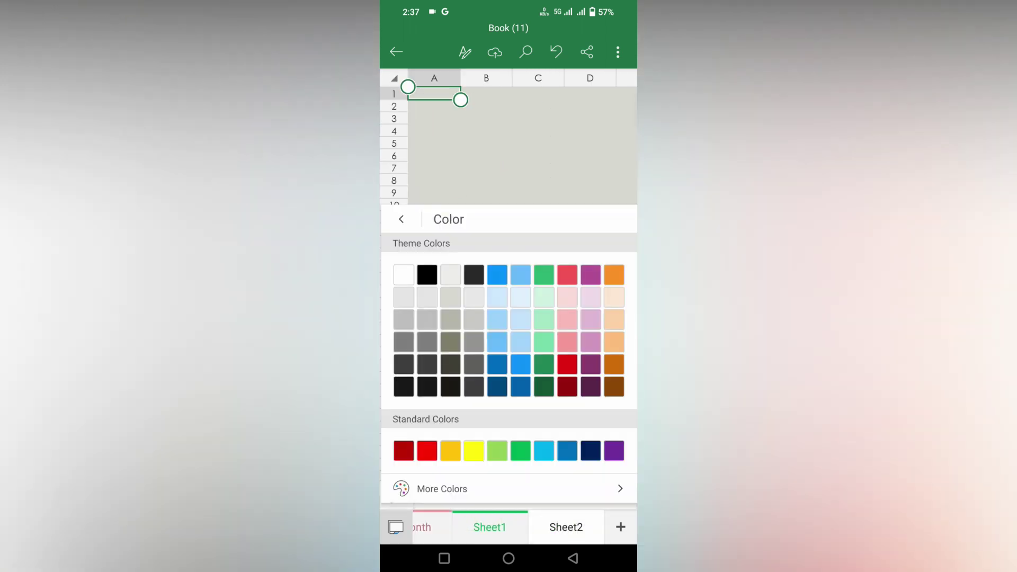
pyautogui.click(473, 450)
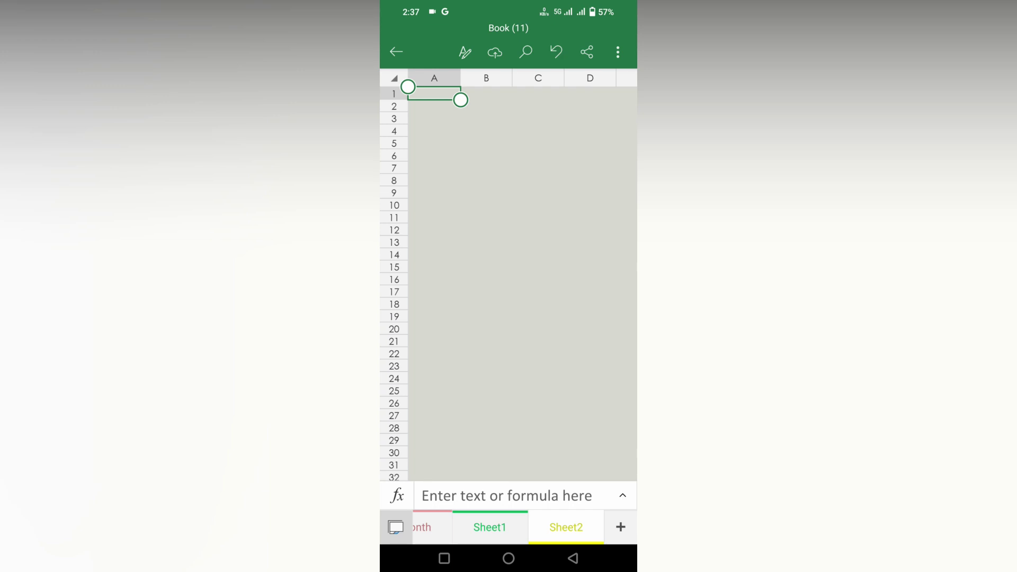
pyautogui.click(421, 527)
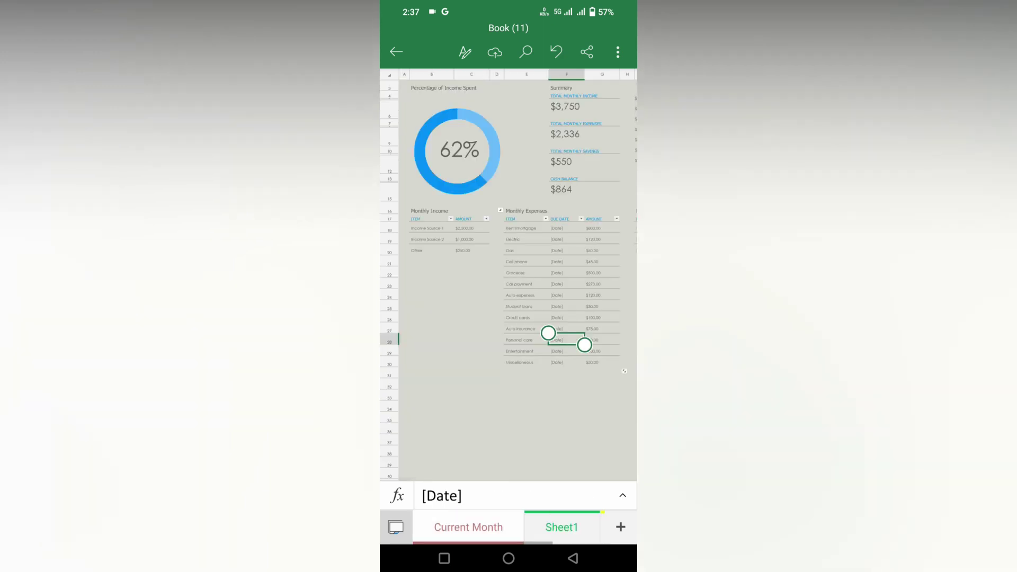
pyautogui.click(561, 527)
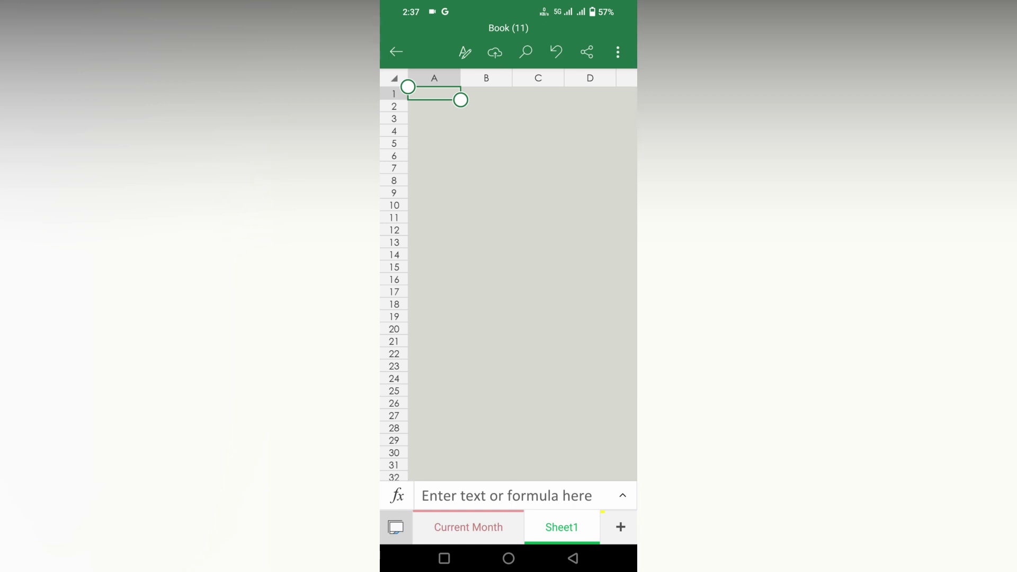
# - Turn on gridlines in the display options, ending the stray entry in cell A1
pyautogui.click(507, 495)
pyautogui.click(397, 496)
pyautogui.click(397, 494)
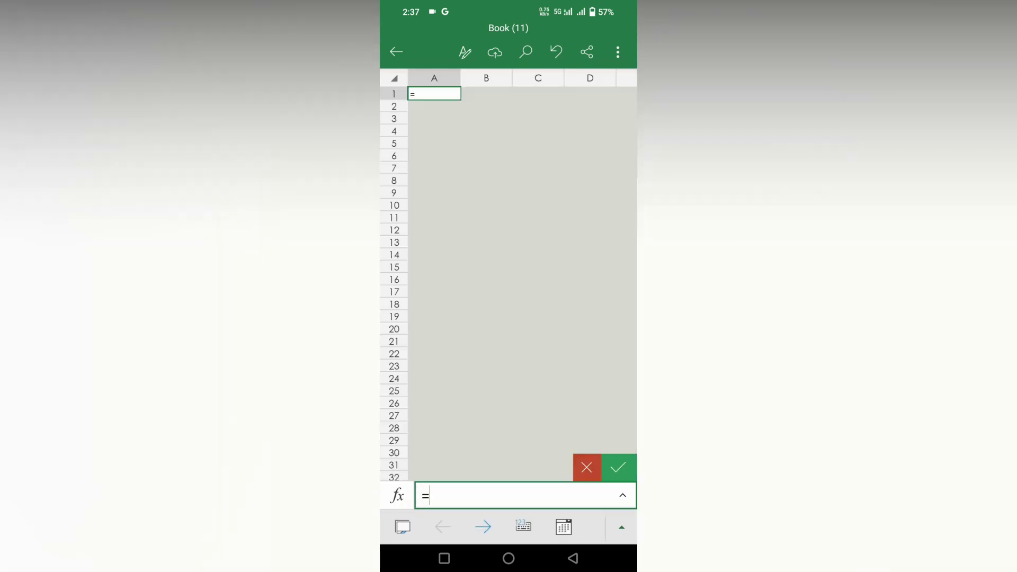
pyautogui.click(621, 527)
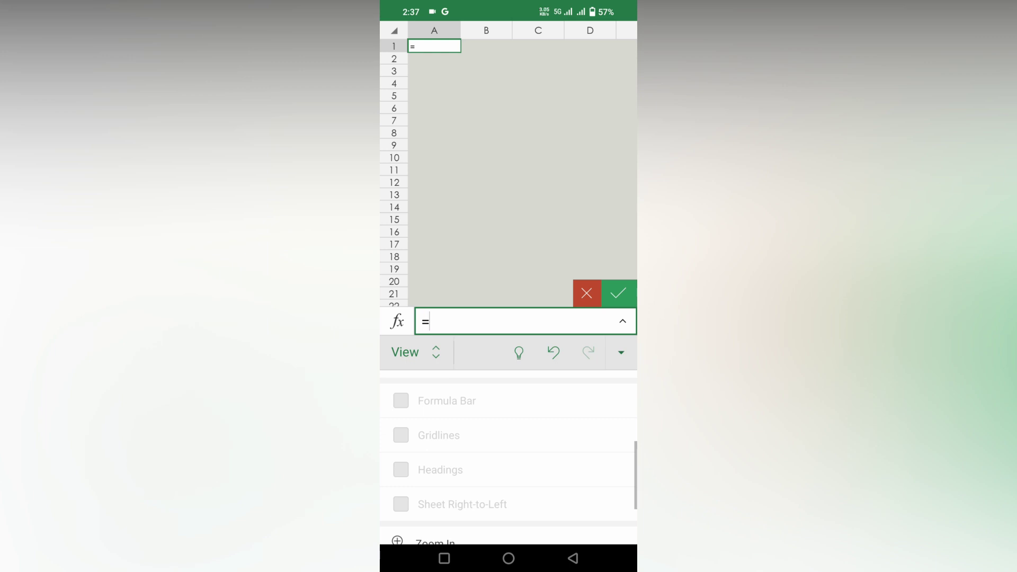
pyautogui.click(587, 293)
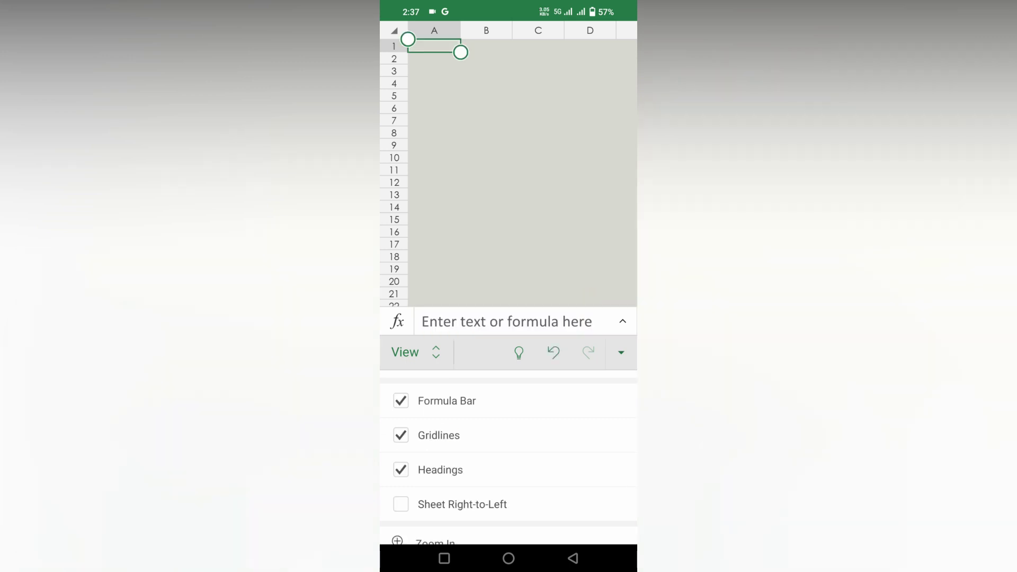
pyautogui.click(595, 559)
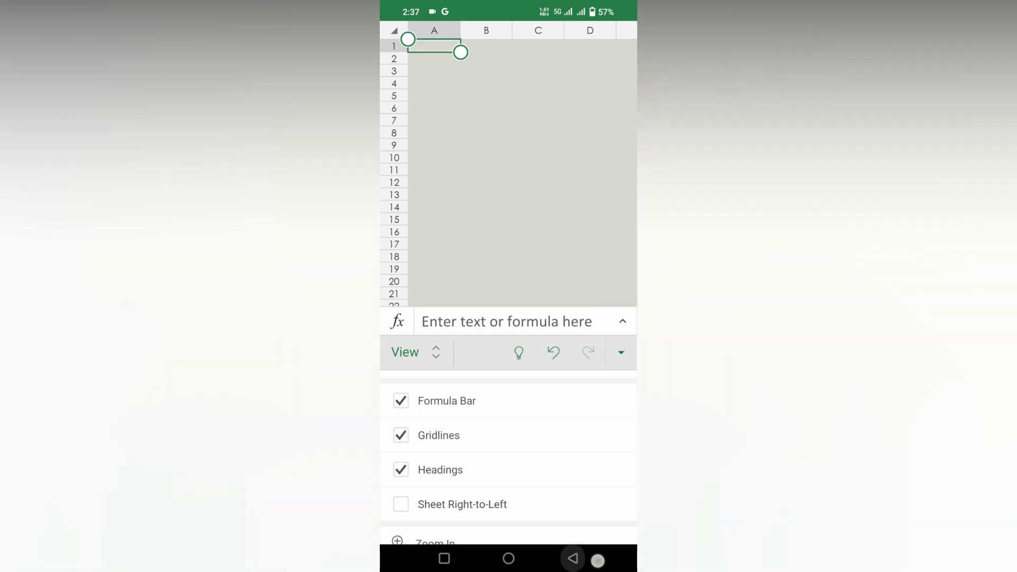
# - Expand and collapse the formula bar, keeping the display options unchanged
pyautogui.click(622, 495)
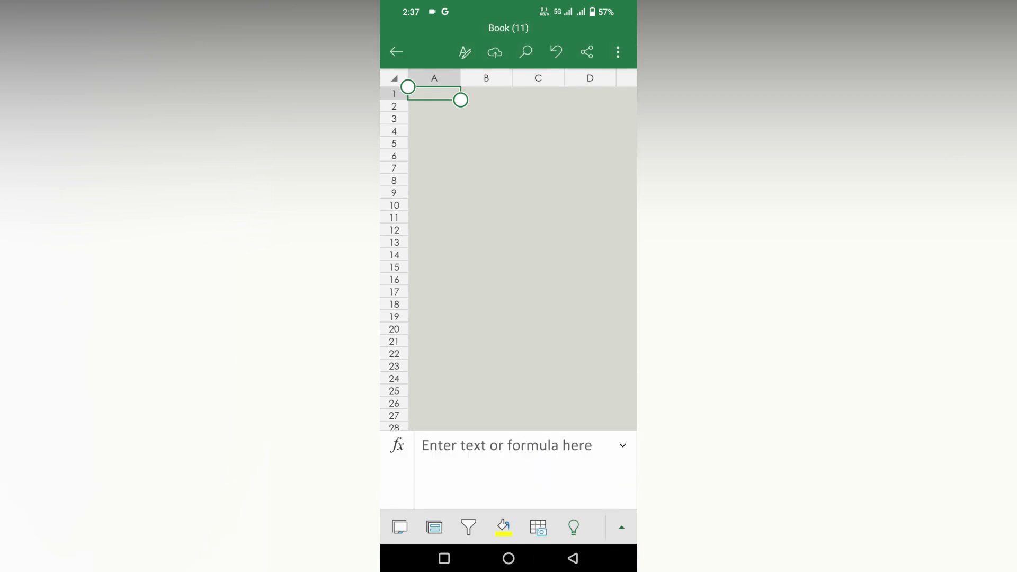
pyautogui.click(621, 527)
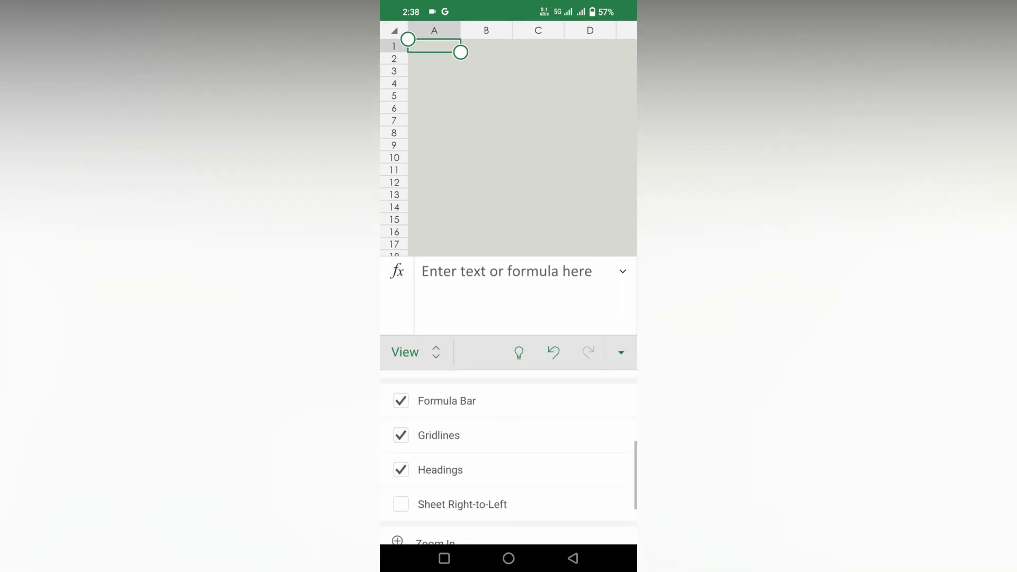
pyautogui.click(572, 559)
pyautogui.click(624, 445)
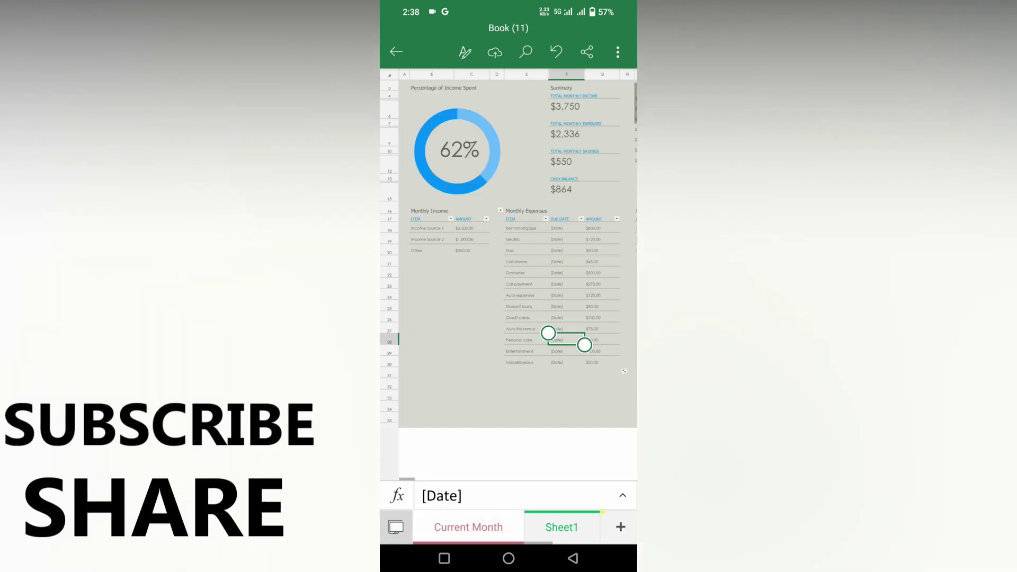
# - Bring up the Color palette from the Current Month tab's options menu
pyautogui.click(561, 527)
pyautogui.click(445, 488)
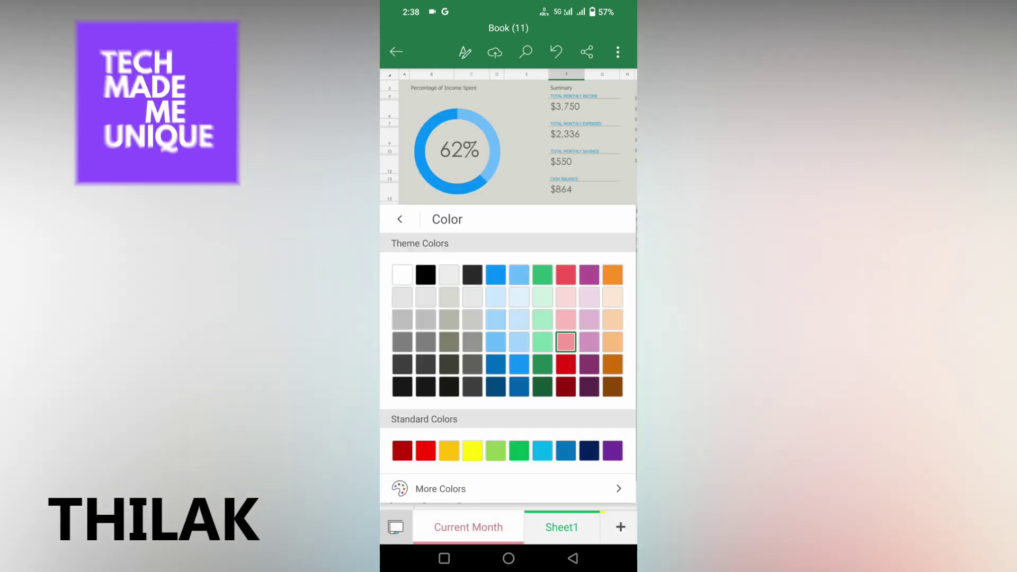